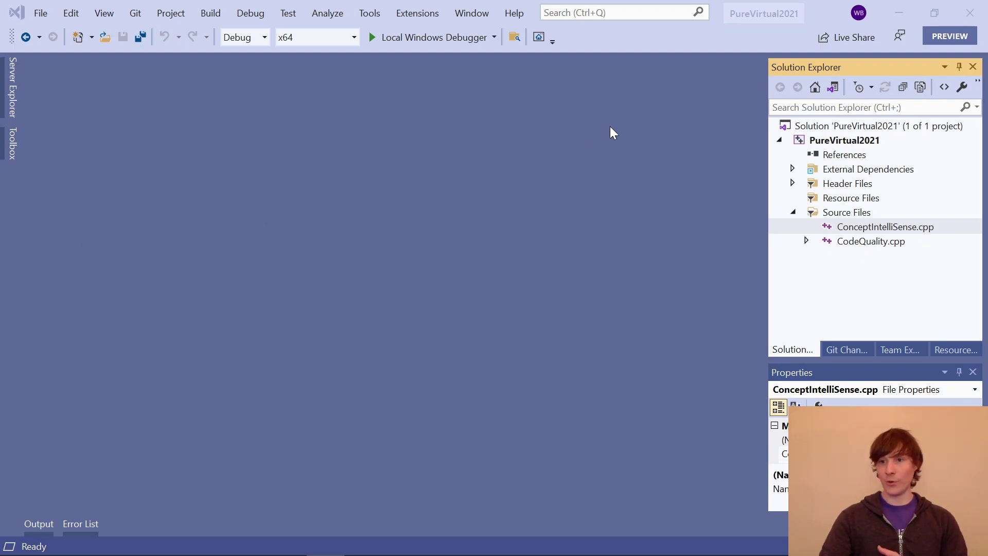
In PureVirtual2021's Property Pages, set C++ Language Standard to ISO C++20 and apply it
left_click(871, 141)
right_click(872, 140)
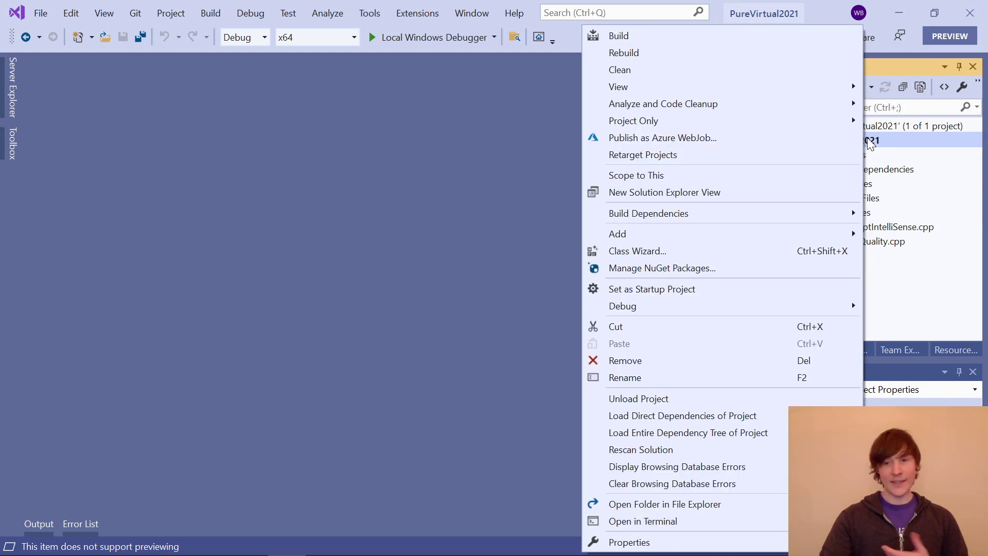
left_click(770, 543)
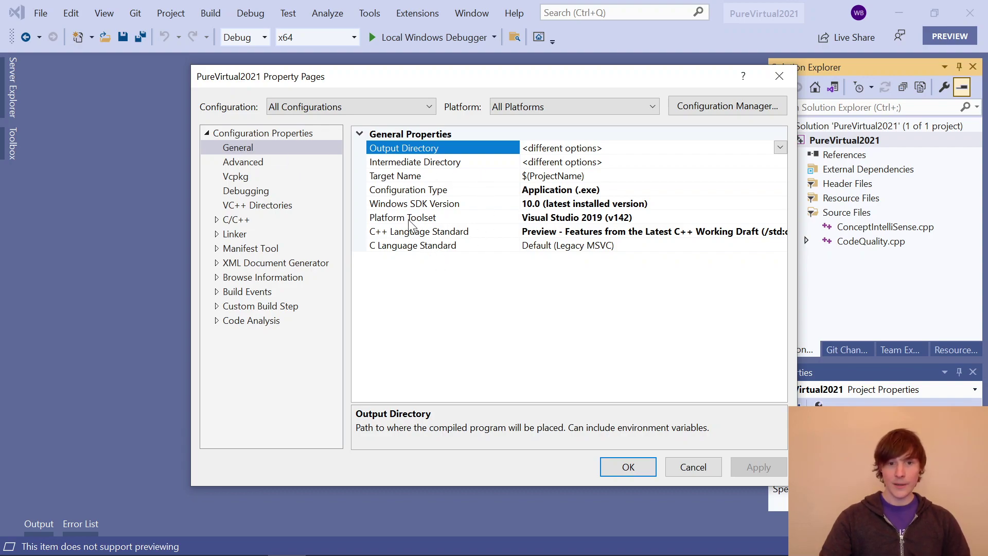
left_click(394, 232)
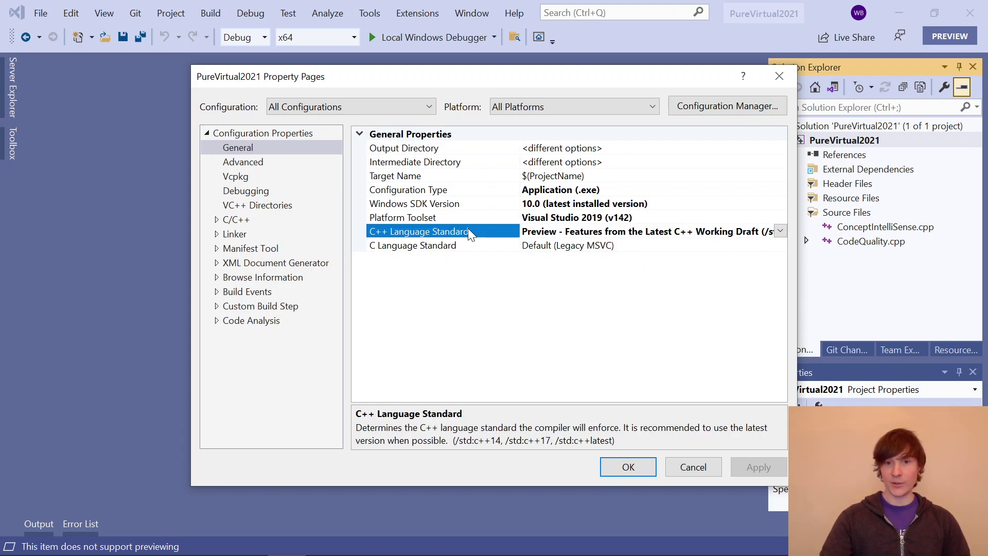
left_click(780, 230)
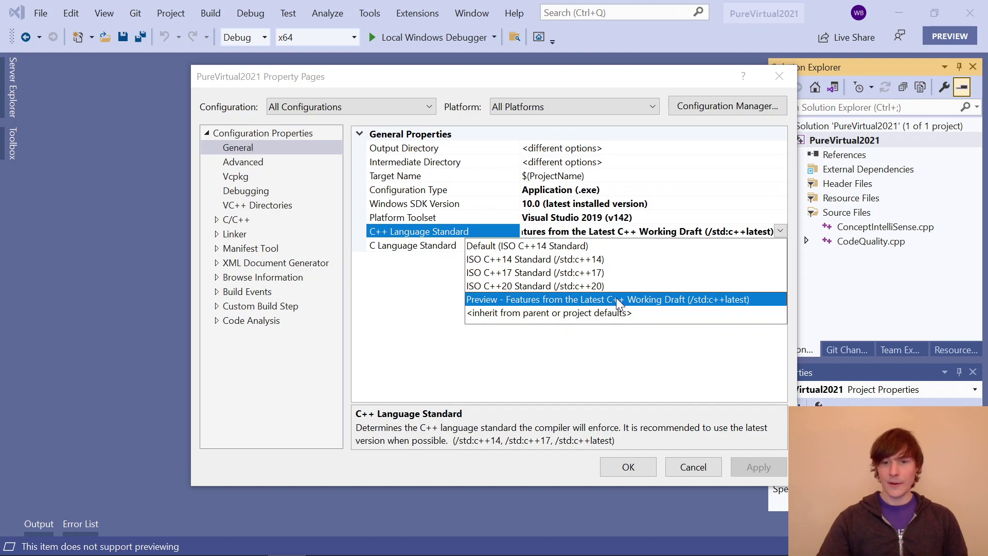
left_click(610, 286)
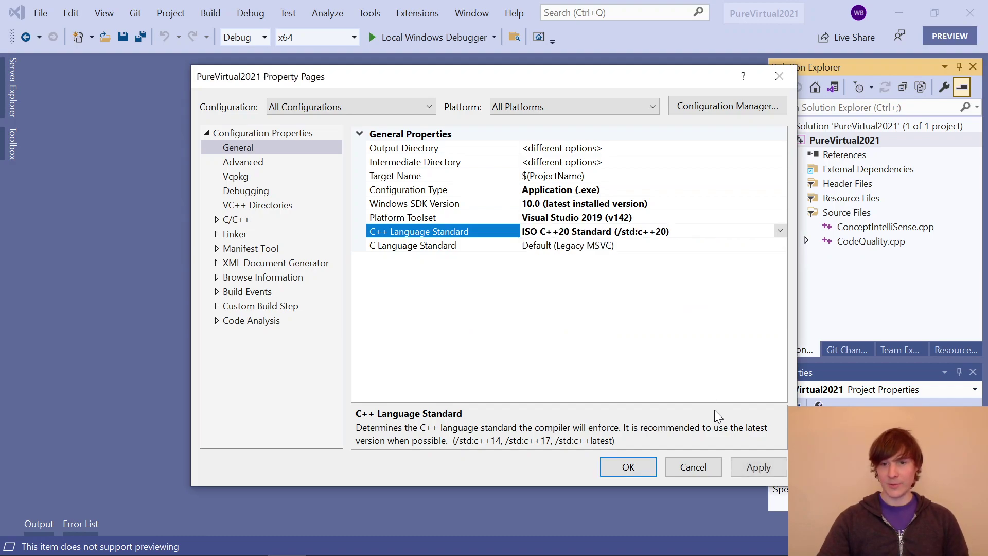
left_click(751, 472)
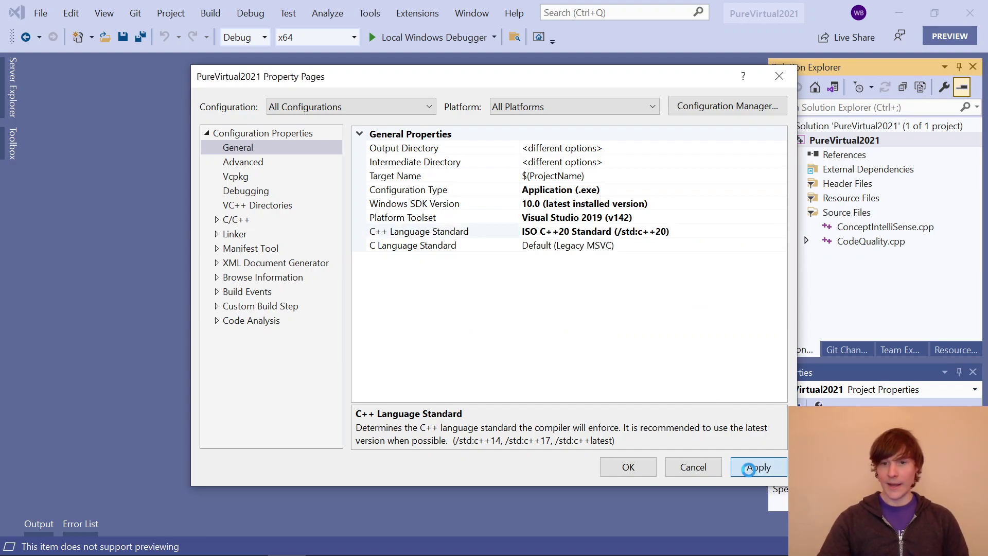
left_click(631, 480)
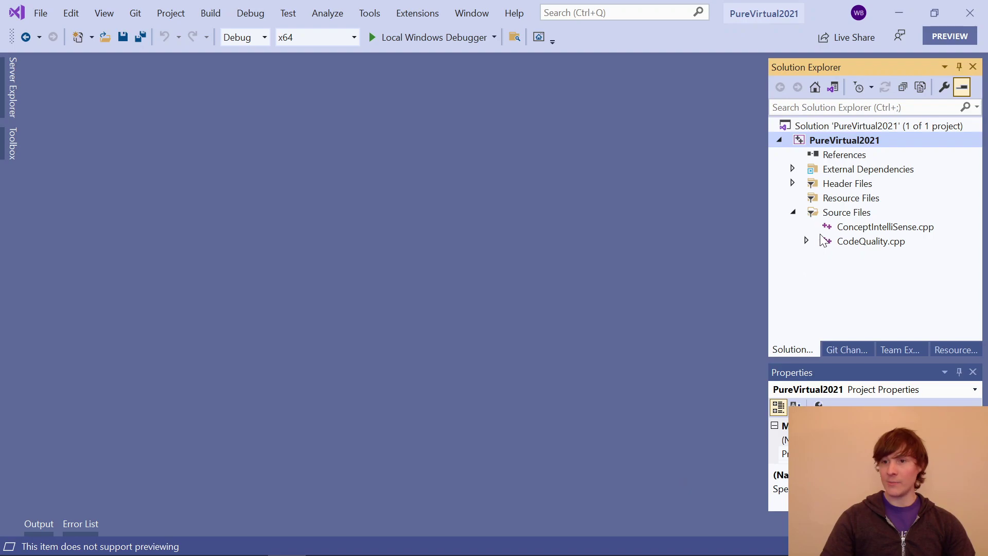
Open ConceptIntelliSense.cpp and write template<is_cat C> void give_reward(C cat) {} below the concept
double_click(849, 228)
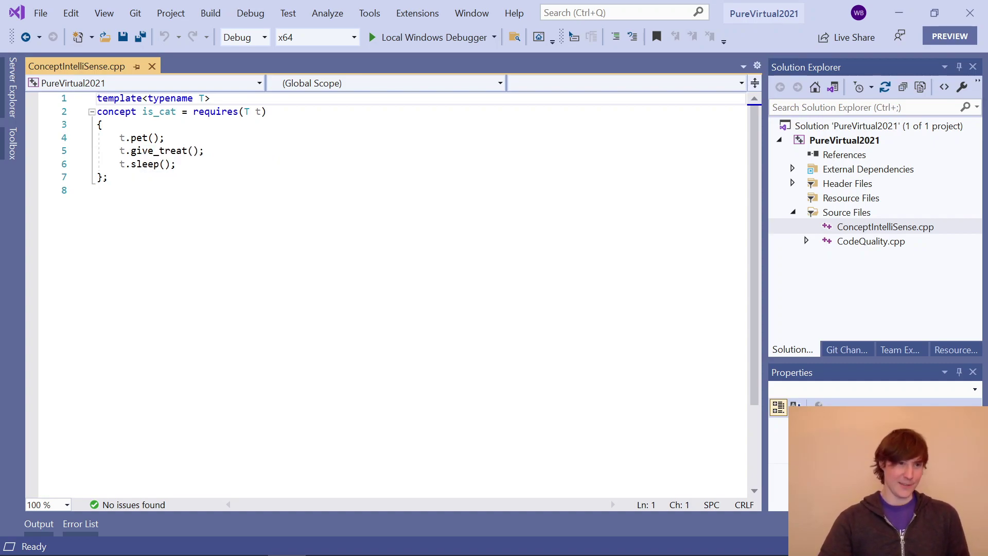
left_click(108, 179)
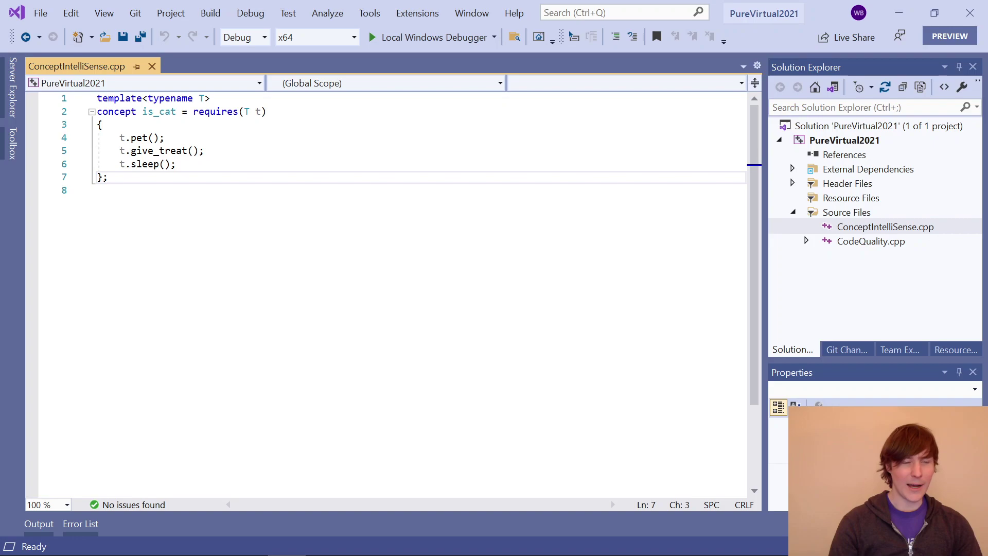
key("Return")
key("Return")
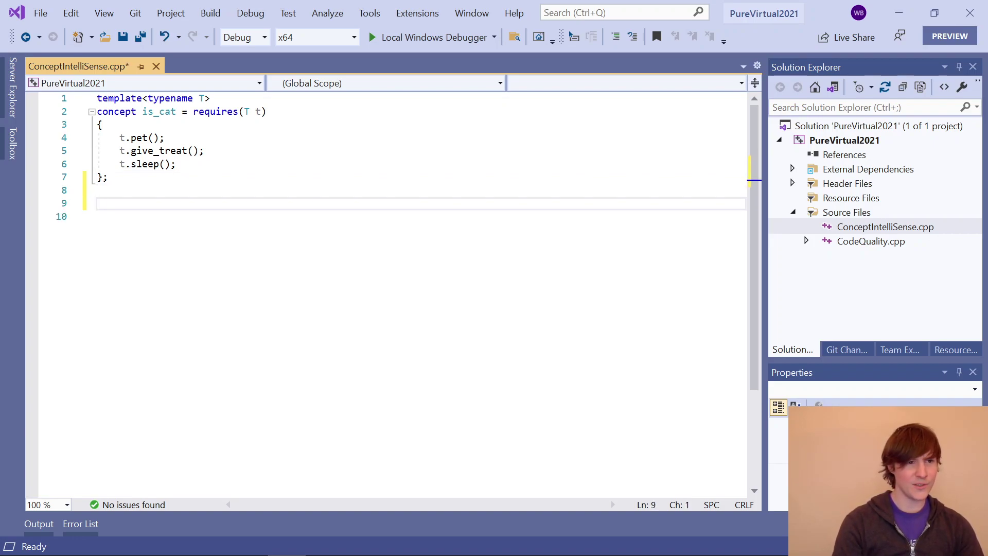
type("template")
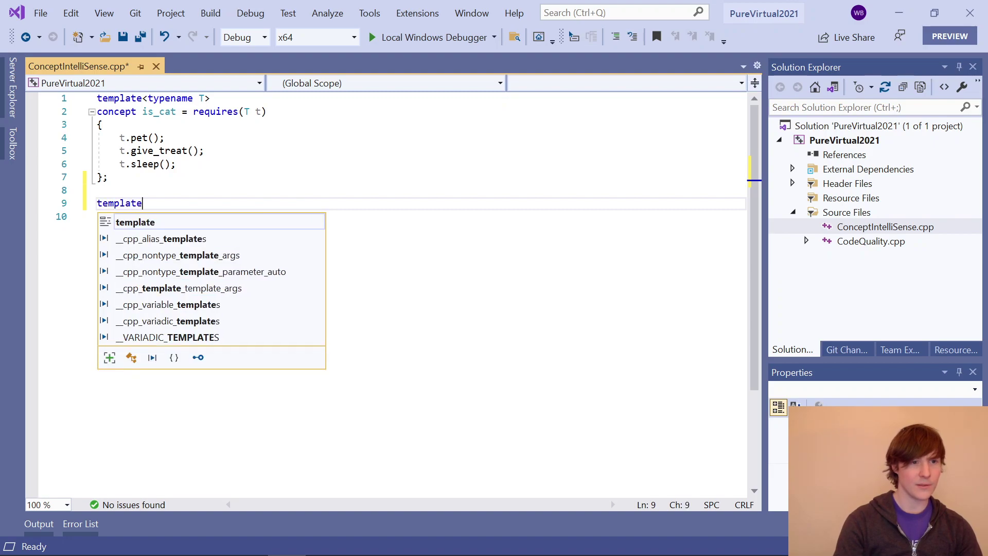
type("<is_ca")
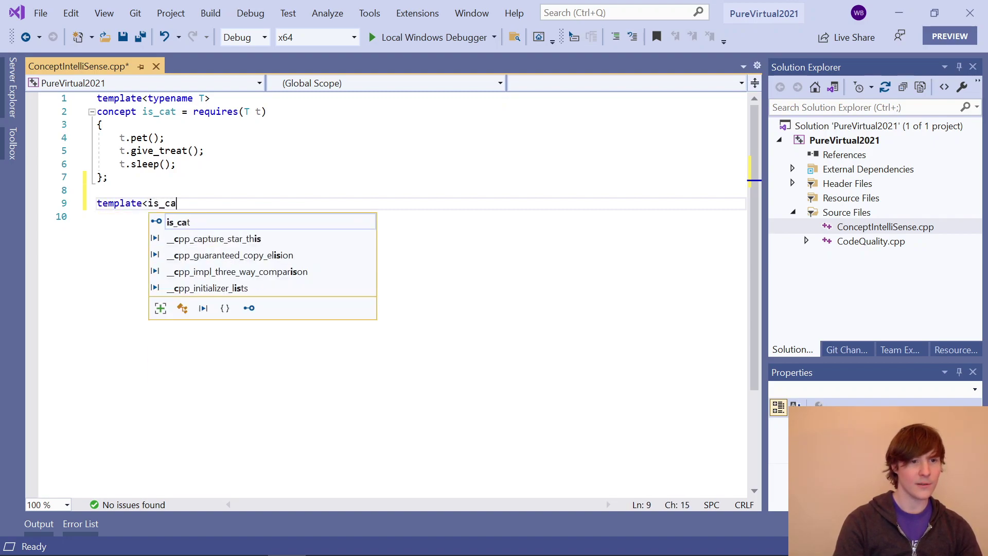
type("t C>")
key("Return")
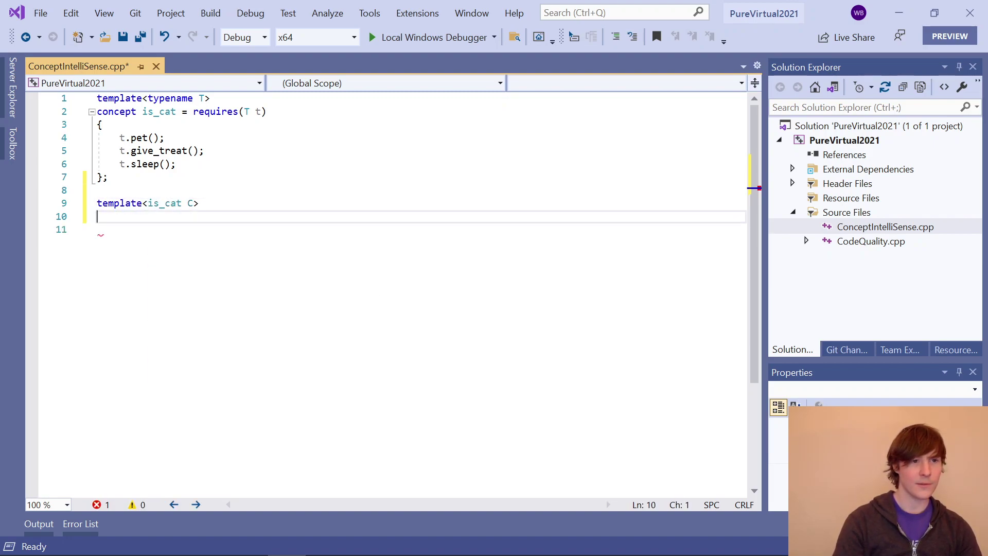
type("void ")
type("give_reward")
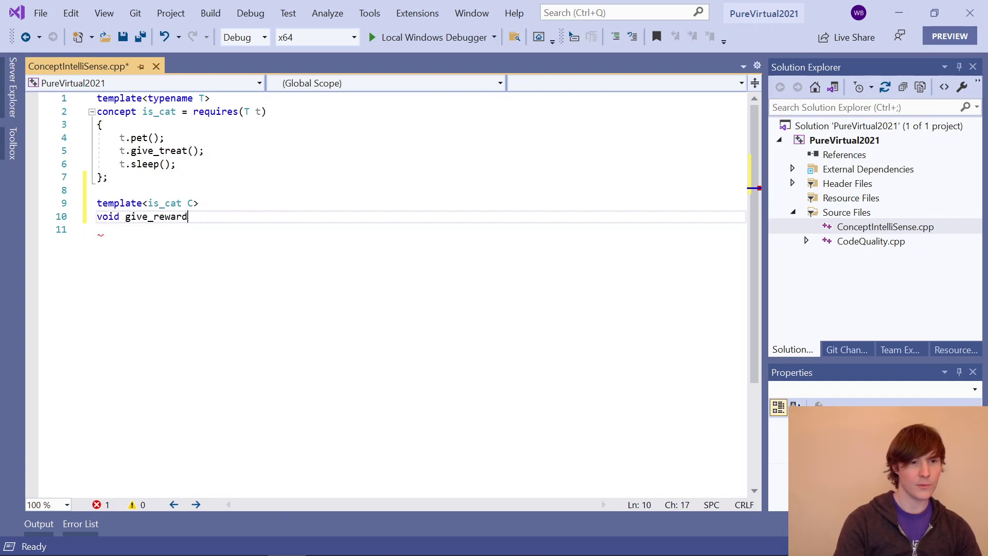
type("(C ca")
type("t)")
key("Return")
type("{")
key("Return")
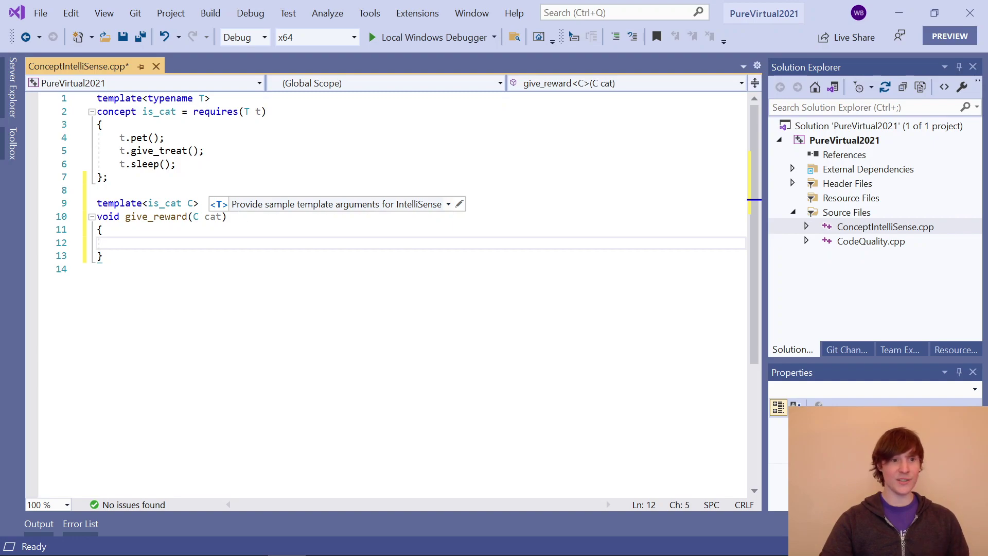
Bring up give_reward's sample template argument list, then dismiss it with Esc
left_click(278, 206)
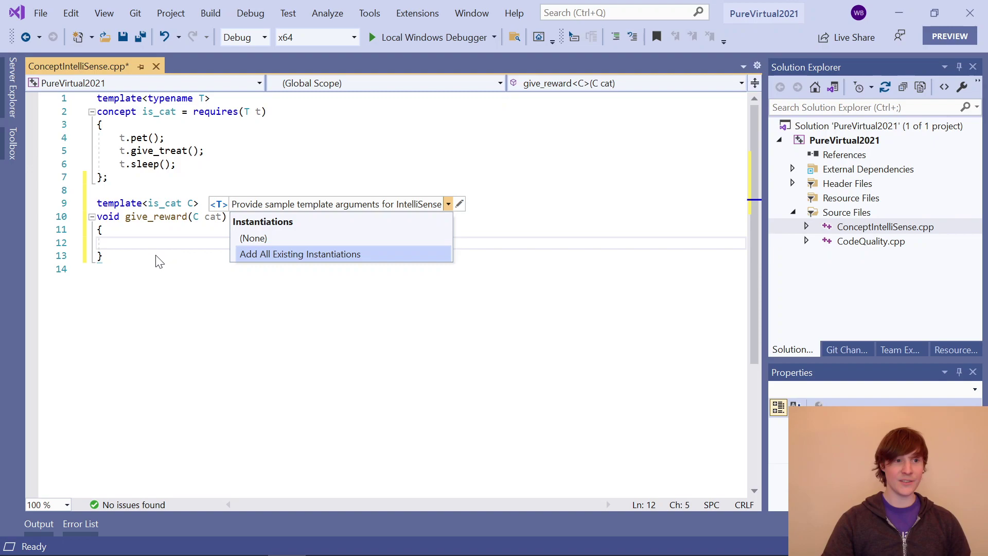
key("Escape")
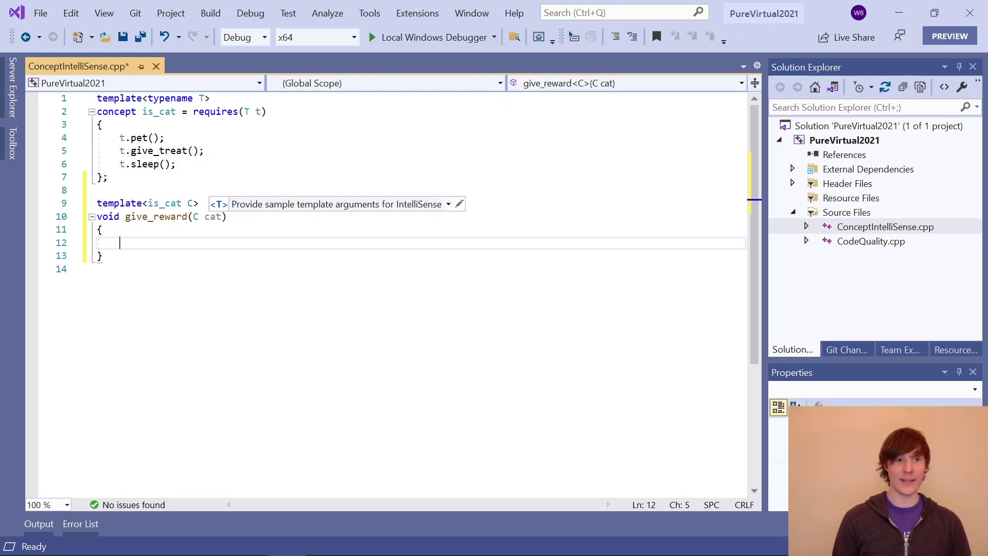
type("cat")
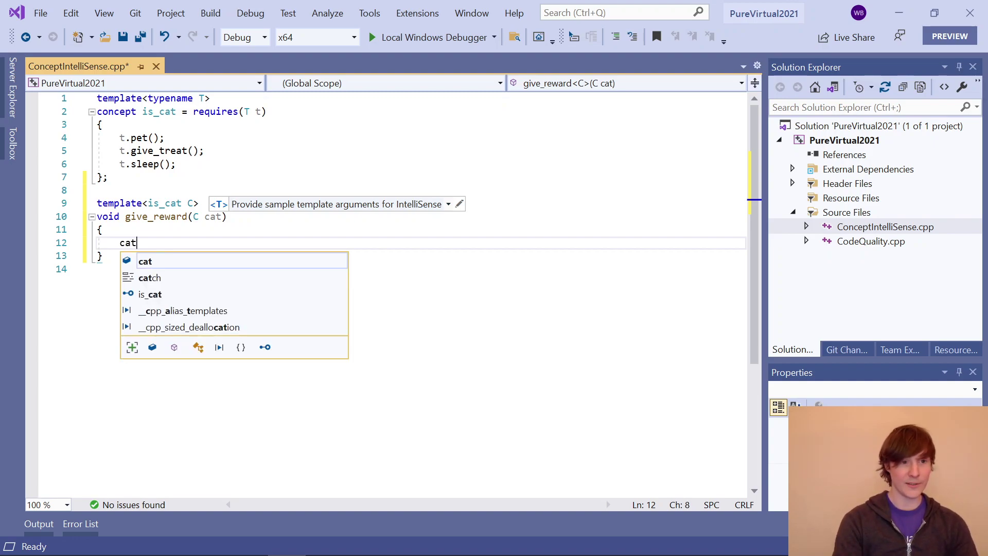
type(".")
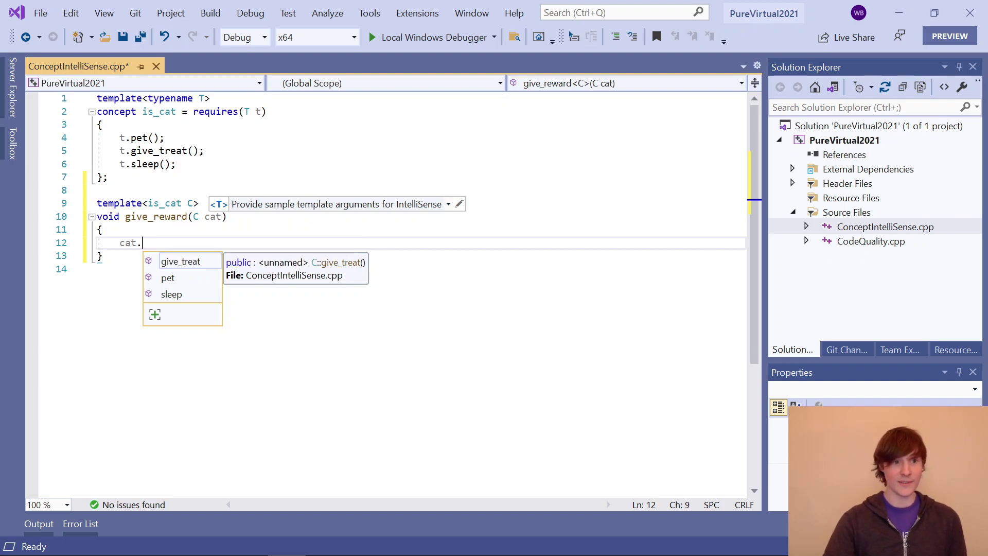
Write cat.give_treat(); and cat.pet(); in give_reward's body using member completion
double_click(186, 264)
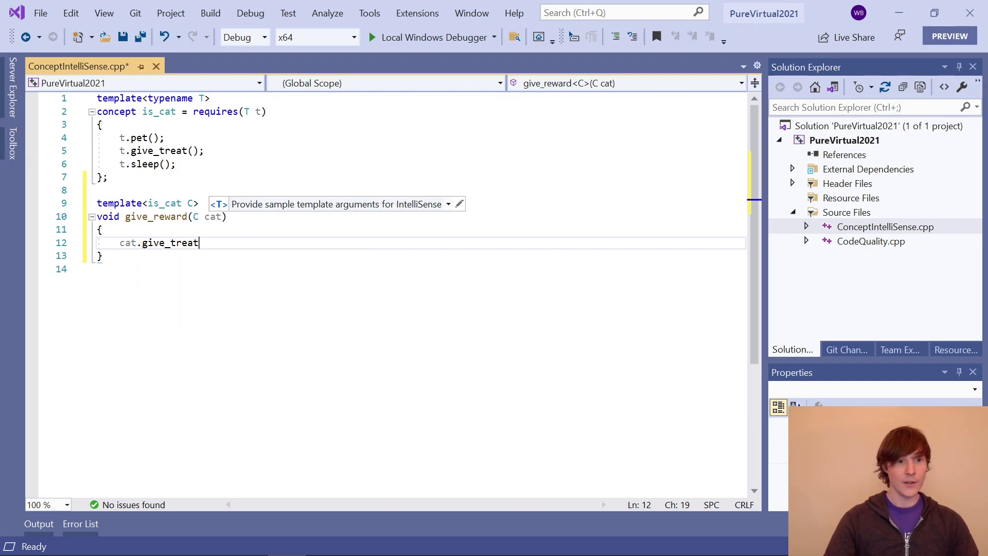
type("()")
key("Return")
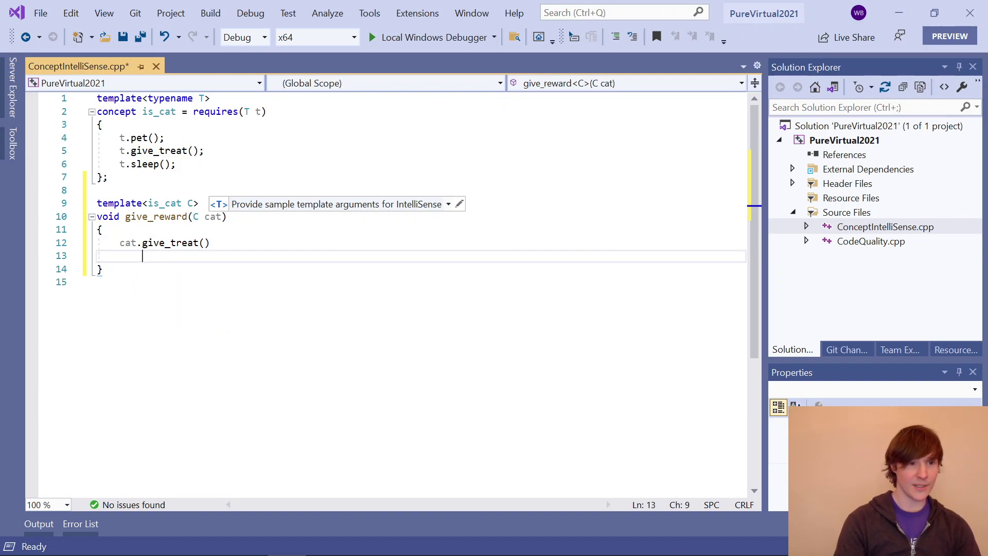
key("BackSpace")
type(";")
key("Return")
type("c")
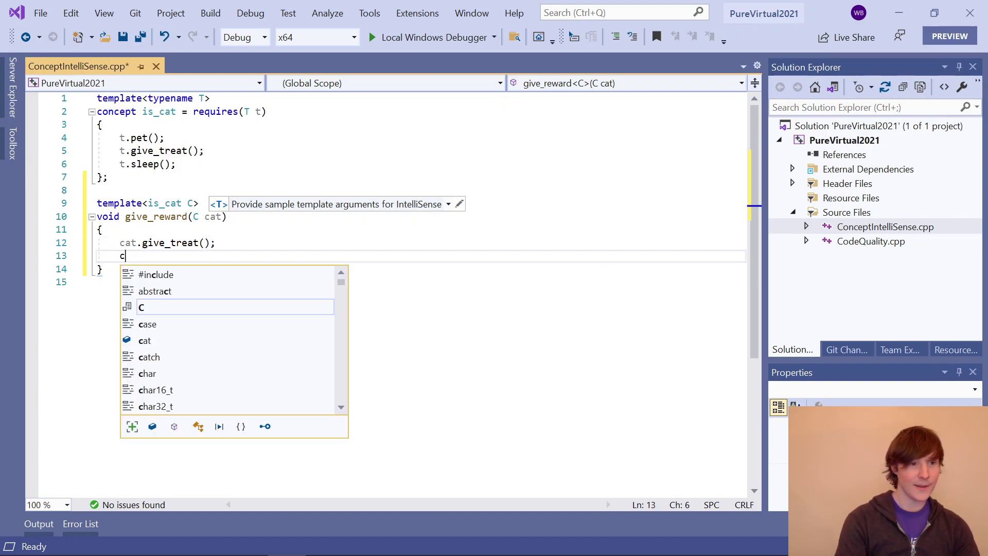
type("at.")
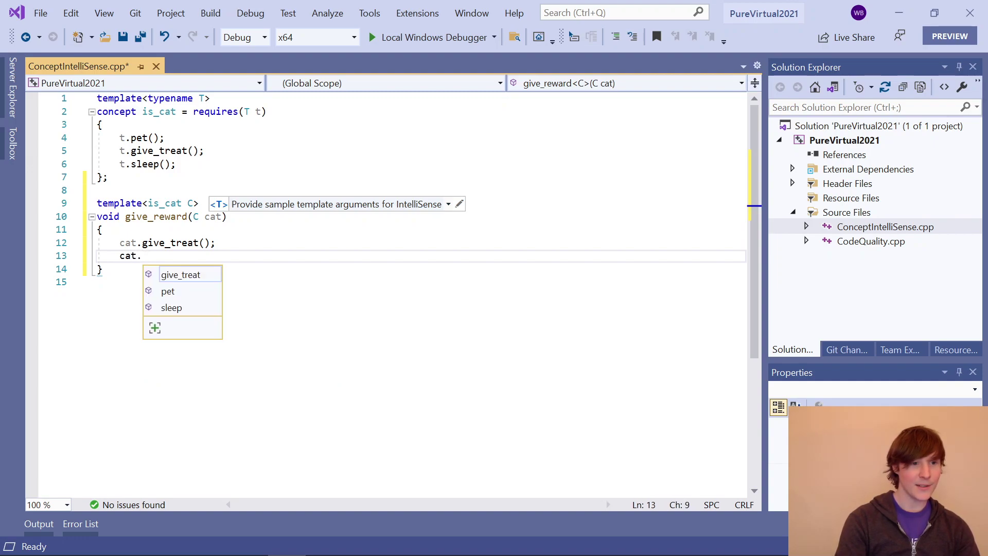
double_click(185, 274)
key("ctrl+BackSpace")
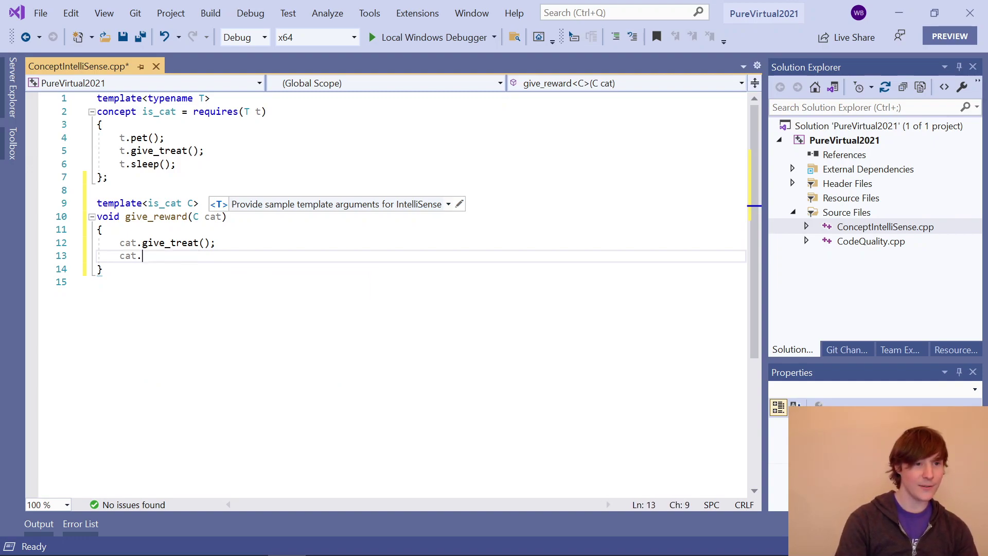
type("pet();")
key("Down")
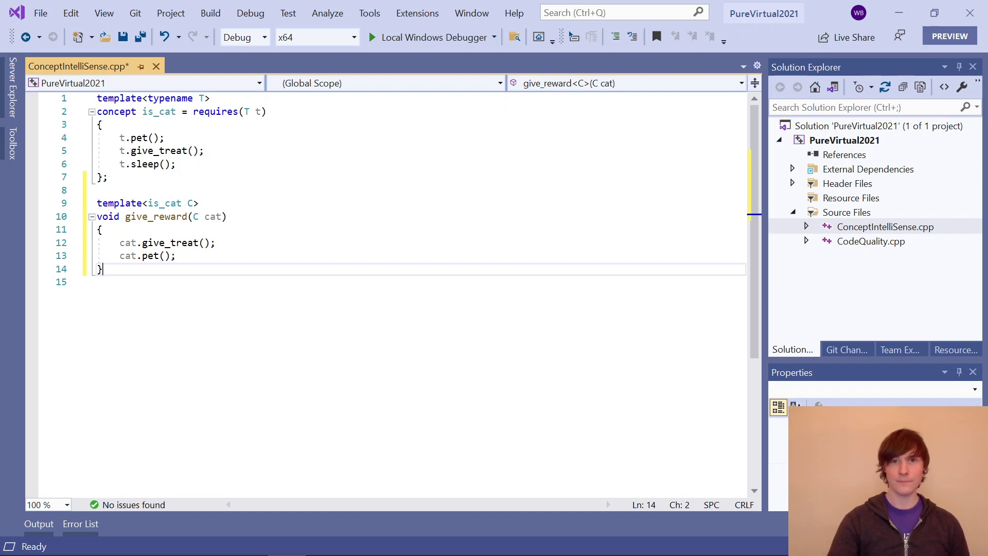
Close the ConceptIntelliSense.cpp editor tab with Ctrl+F4
key("ctrl+F4")
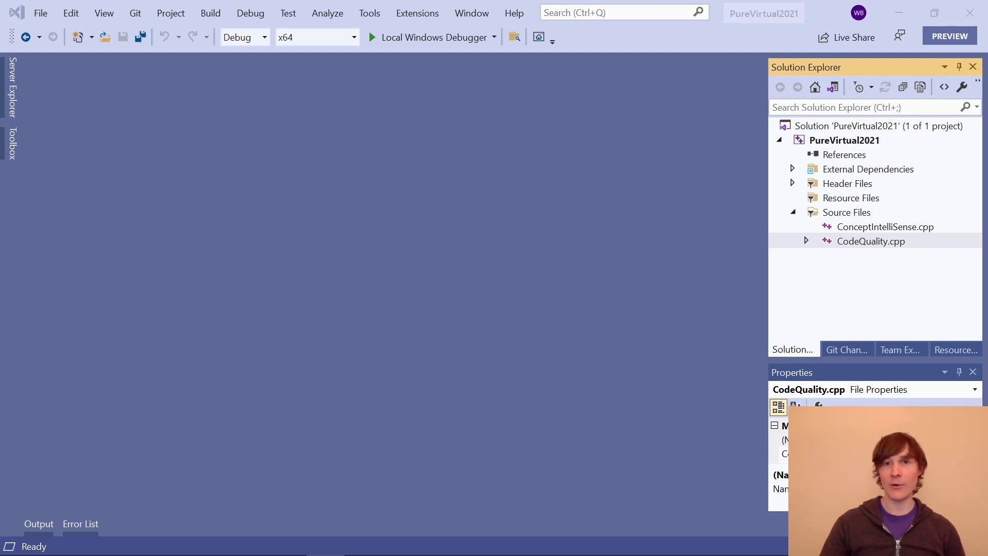
Open CodeQuality.cpp and inspect the squiggled assignment in line 21's 'if (x = 3)'
double_click(874, 242)
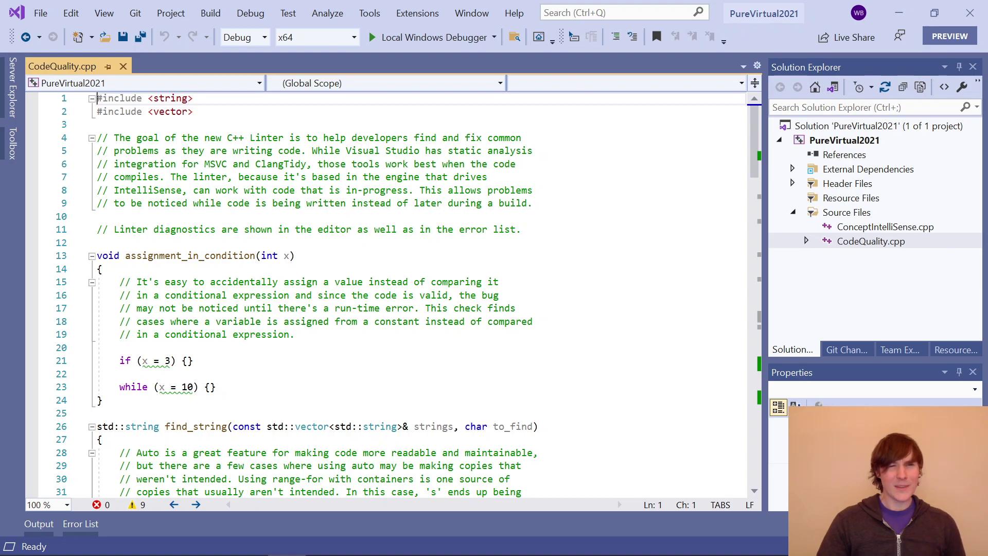
scroll(386, 294, "down", 1)
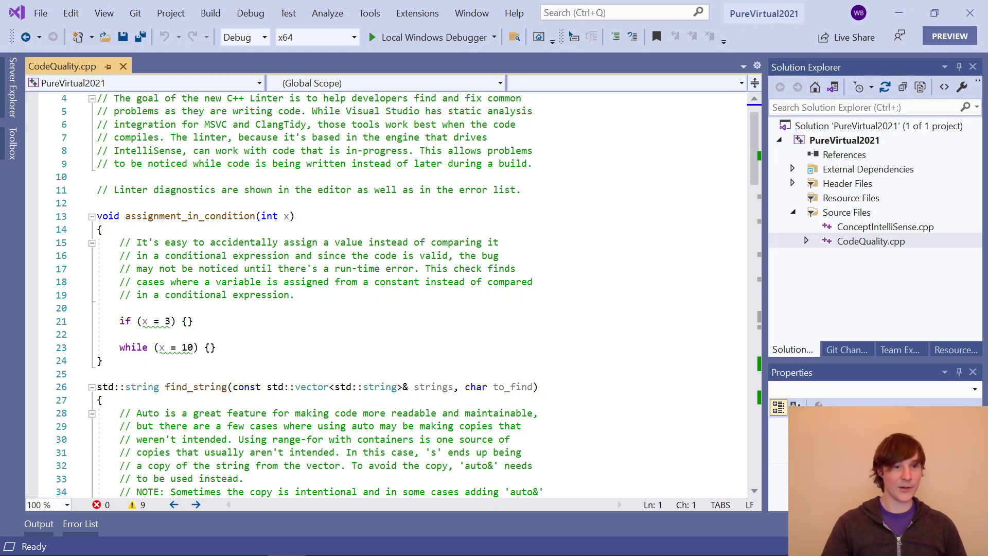
left_click(146, 321)
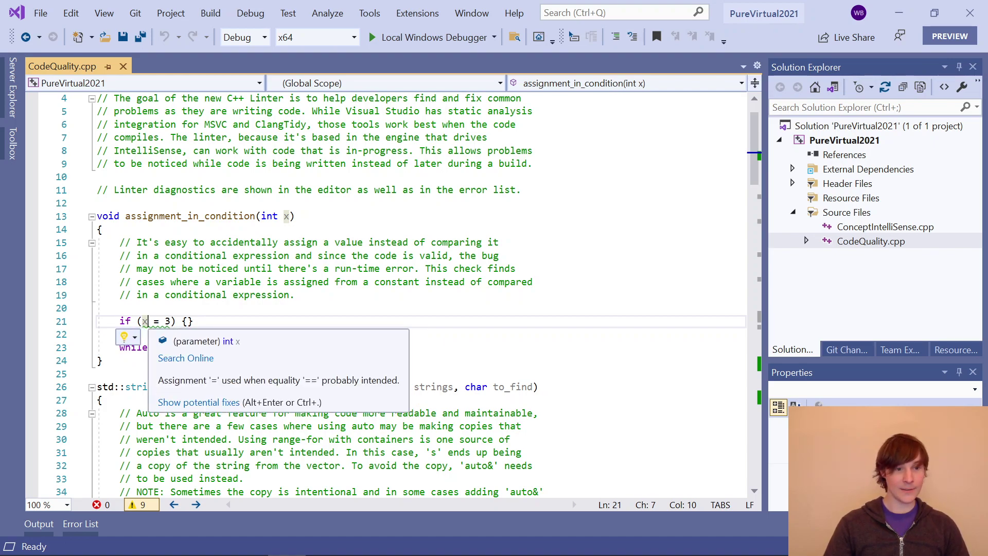
mouse_move(155, 323)
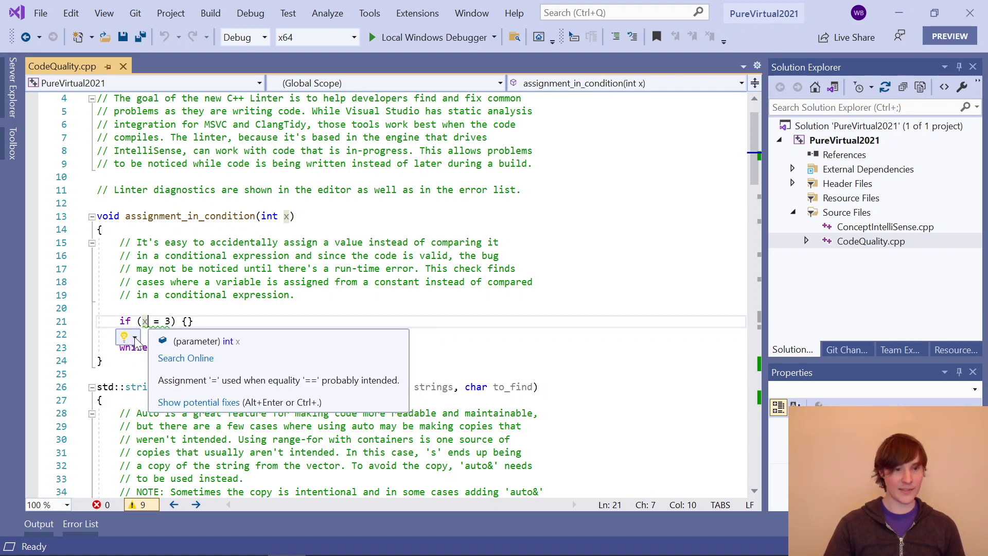
Apply the lightbulb quick-fix "Change '=' to '=='" on line 21
left_click(134, 338)
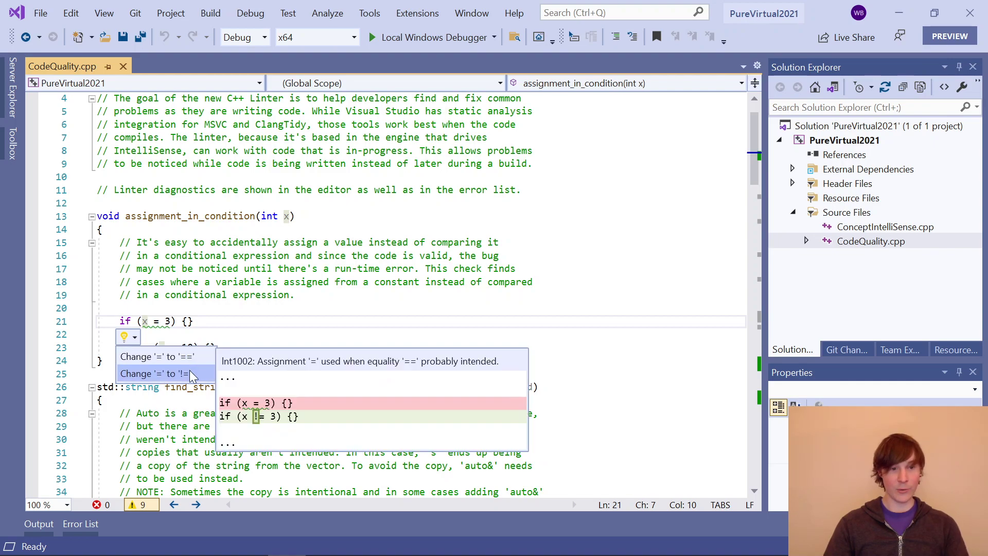
left_click(186, 360)
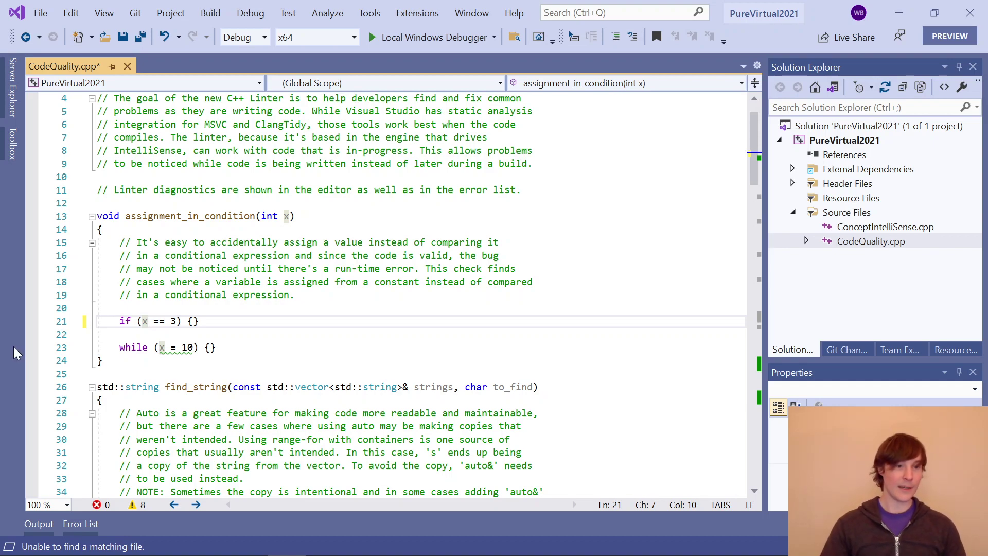
Delete one '=' so line 21 reads 'if (x = 3)', then place the caret in line 15's comment
key("Right")
key("Right")
key("Right")
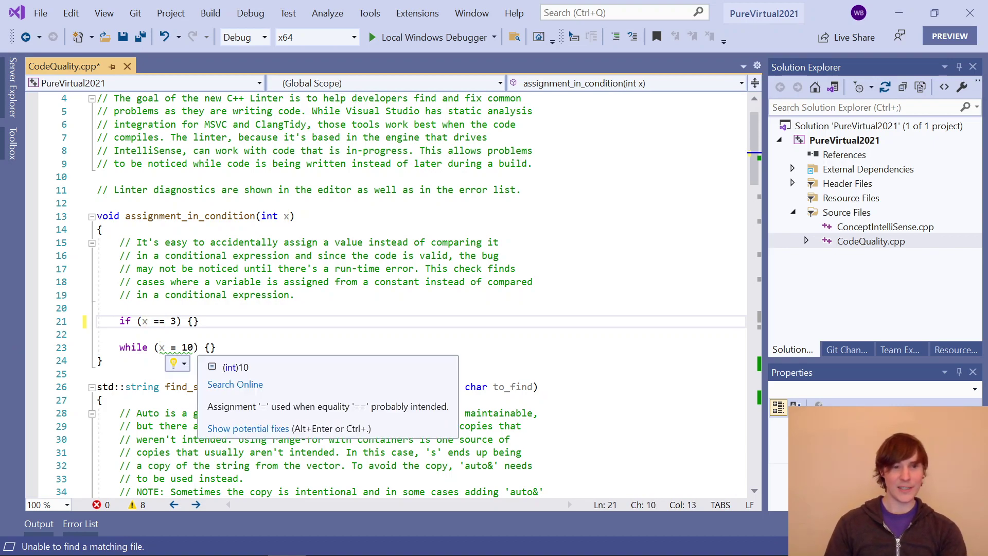
key("BackSpace")
left_click(238, 243)
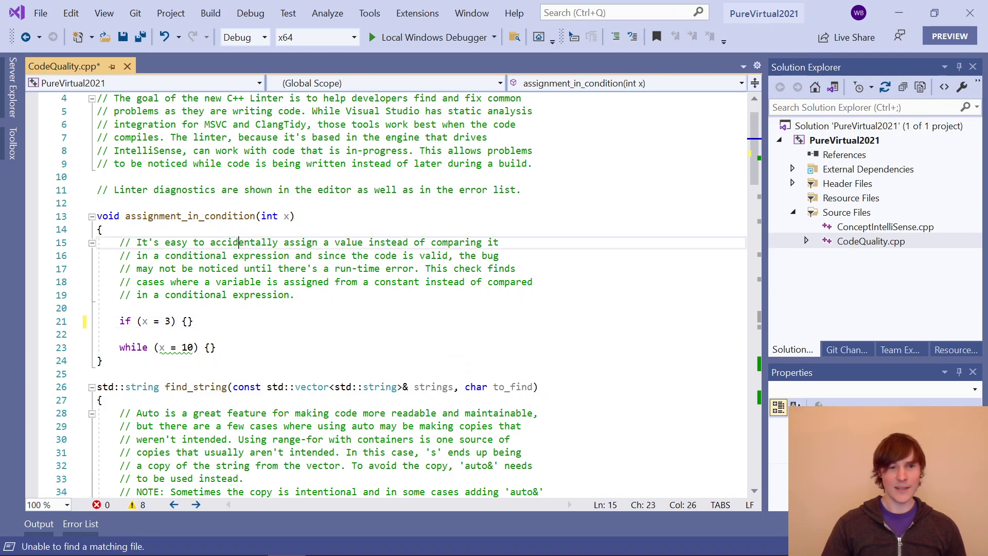